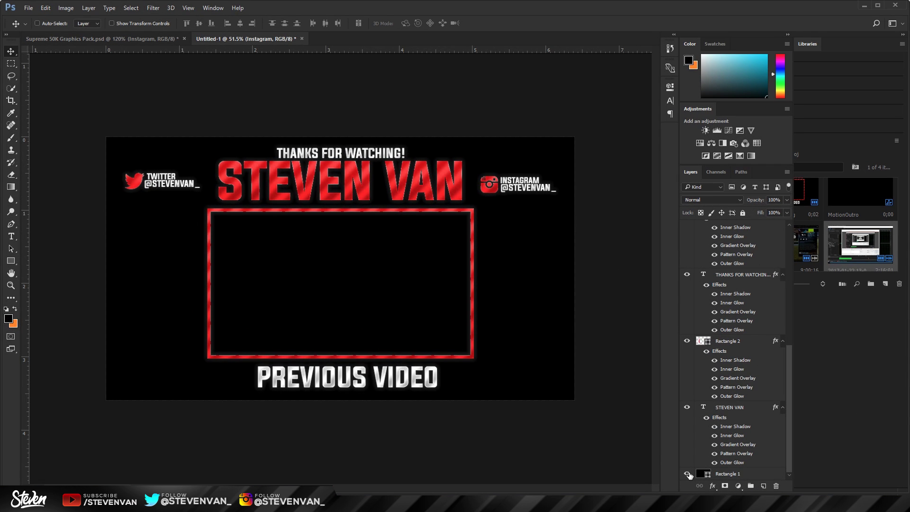
- Hide the black background Rectangle 1 layer in the finished outro document
left_click(687, 475)
left_click(688, 474)
left_click(687, 474)
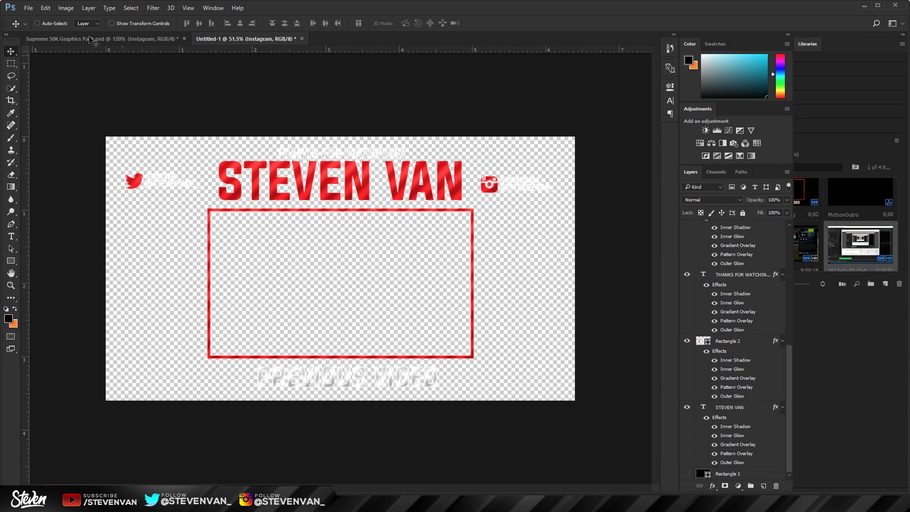
- Create a new 1920 × 1080 px document at 300 pixels/inch in RGB Color with transparent background contents
left_click(31, 11)
left_click(38, 19)
key("ctrl+n")
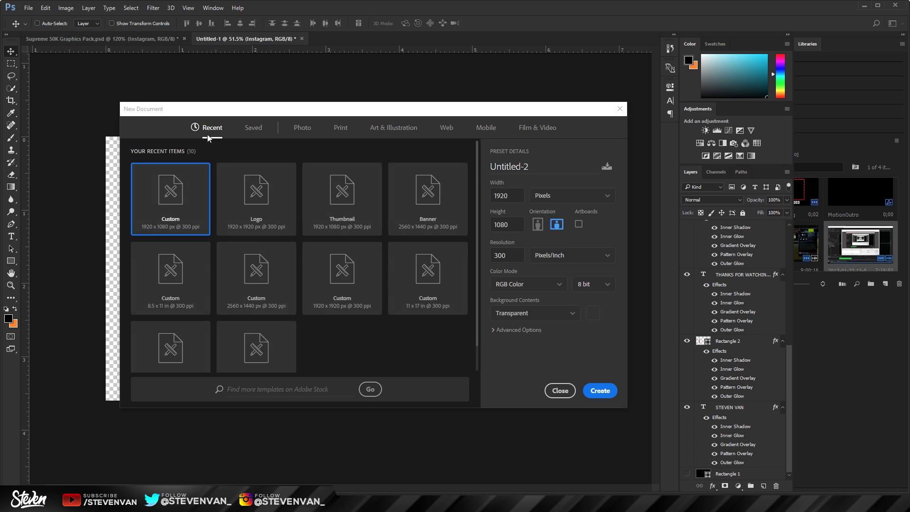
left_click(510, 198)
key("shift+Tab")
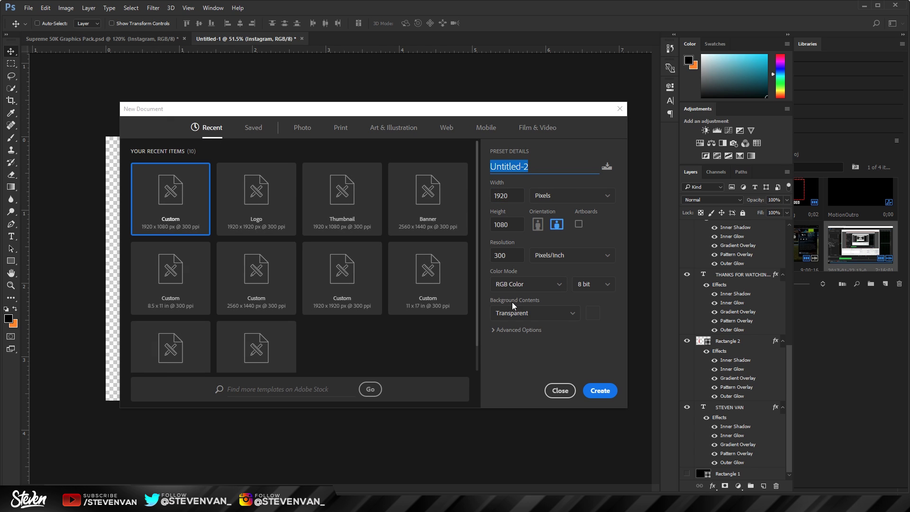
left_click(592, 392)
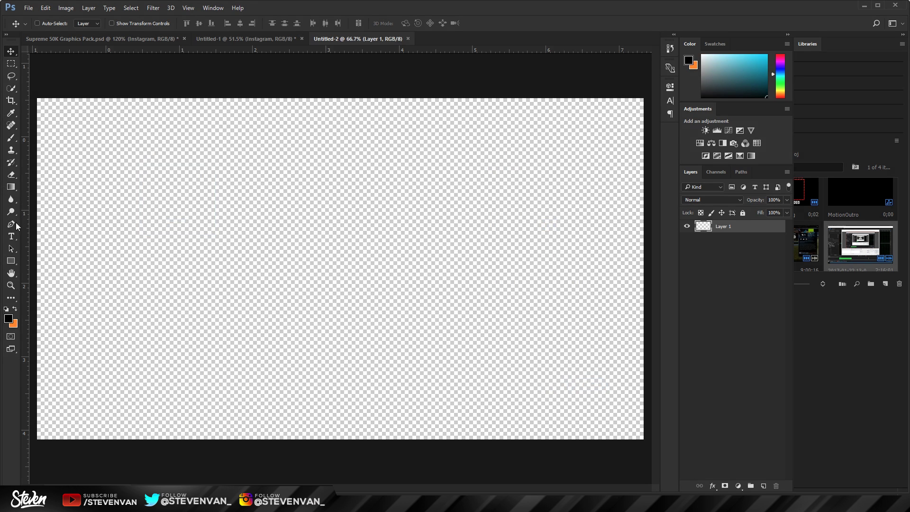
- Add the channel name as a white, centre-aligned 25 pt Evogria text line near the canvas's upper edge
left_click(11, 286)
left_click_drag(172, 213, 156, 213)
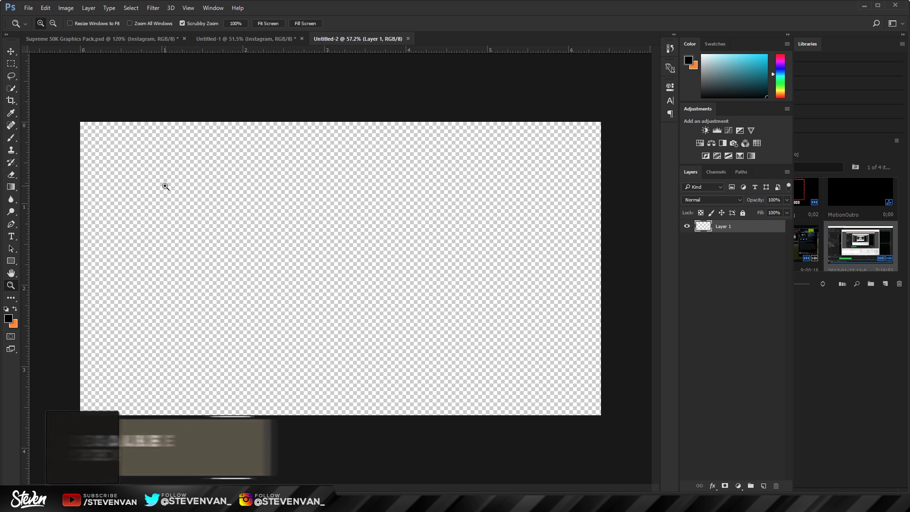
left_click_drag(213, 246, 224, 238)
key("t")
left_click(279, 162)
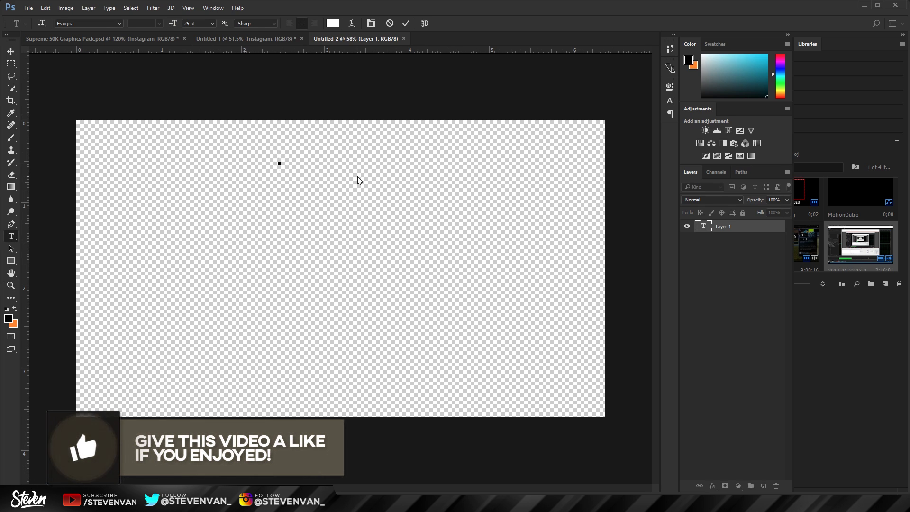
type("Steven  VAN")
key("ctrl+Return")
left_click(12, 51)
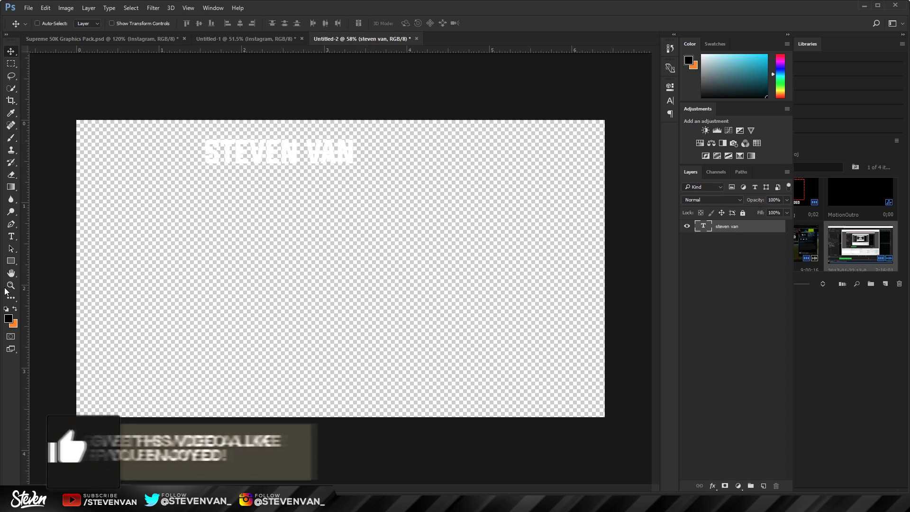
- Draw a black rectangle about 2104 × 1338 px covering the canvas on a new layer beneath the name text
left_click(10, 260)
left_click(763, 486)
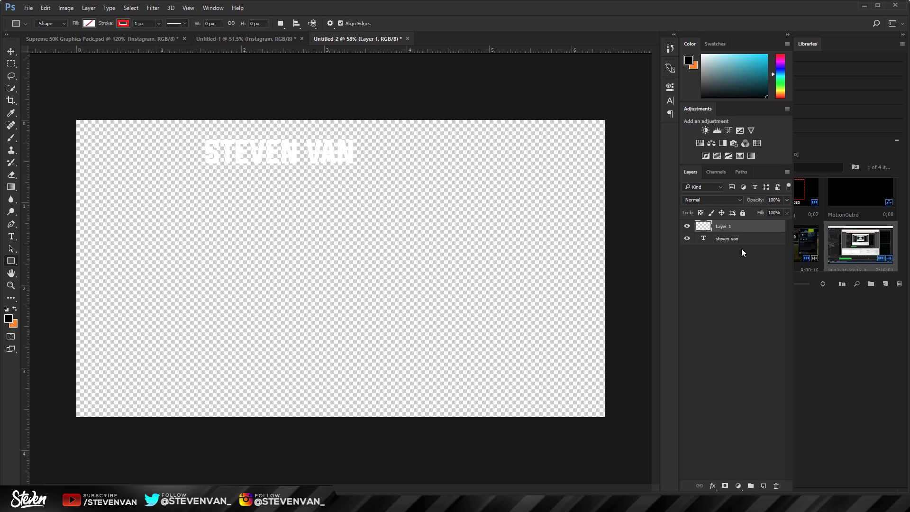
left_click_drag(742, 231, 740, 252)
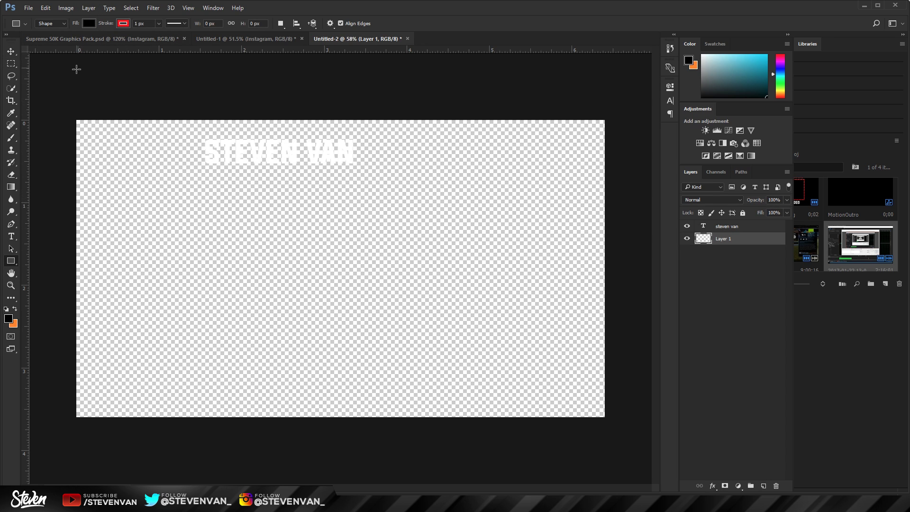
left_click_drag(67, 80, 646, 451)
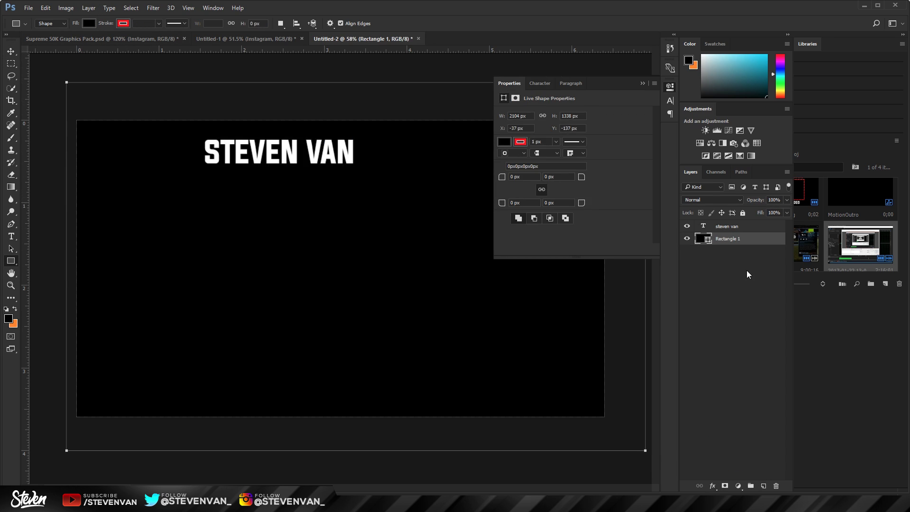
left_click(748, 274)
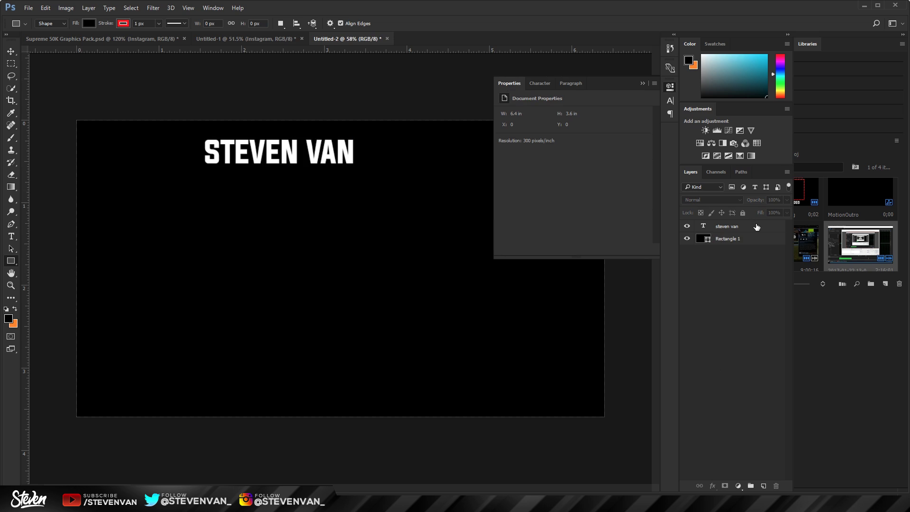
- Align the name text layer to the horizontal centre of the whole canvas and clear the selection
left_click(757, 228)
key("v")
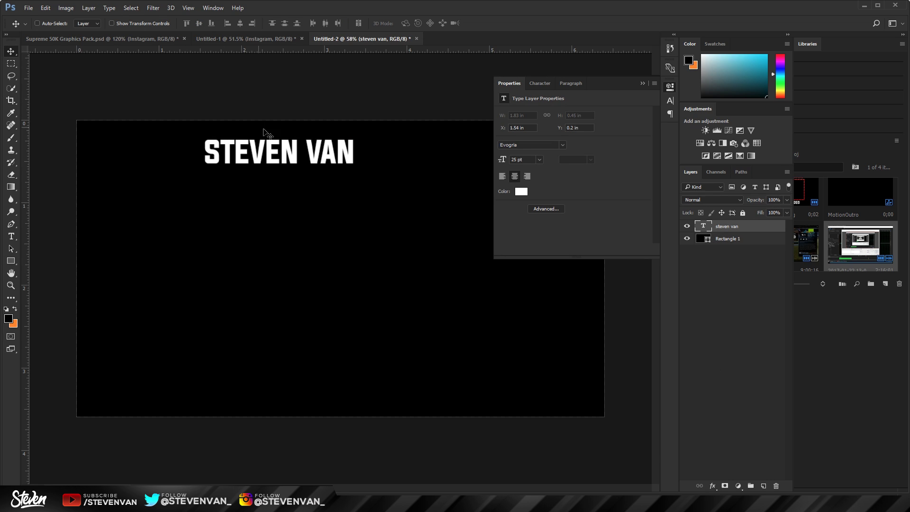
key("ctrl+a")
left_click(240, 23)
left_click(643, 84)
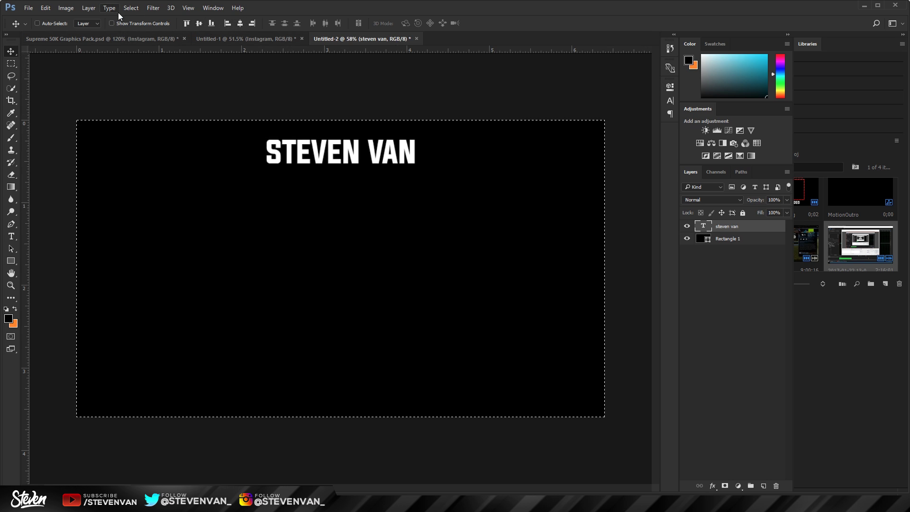
left_click(90, 9)
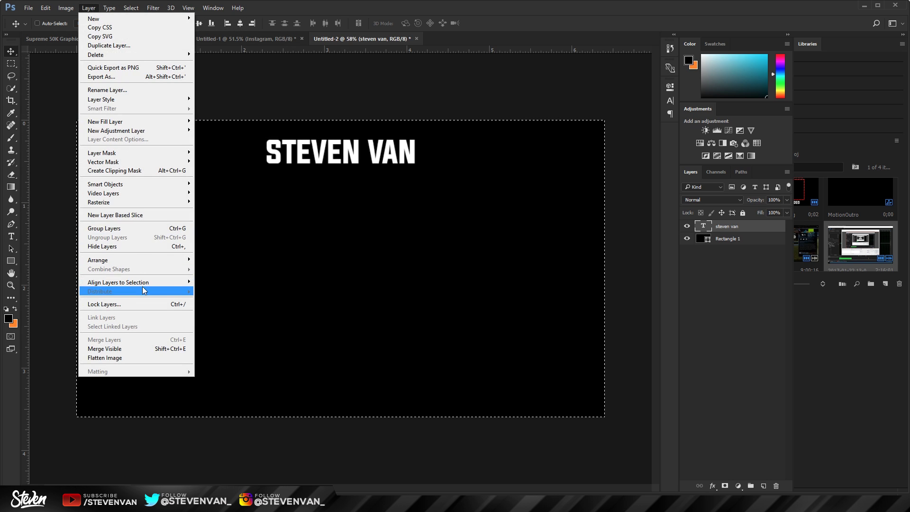
mouse_move(144, 284)
left_click(242, 322)
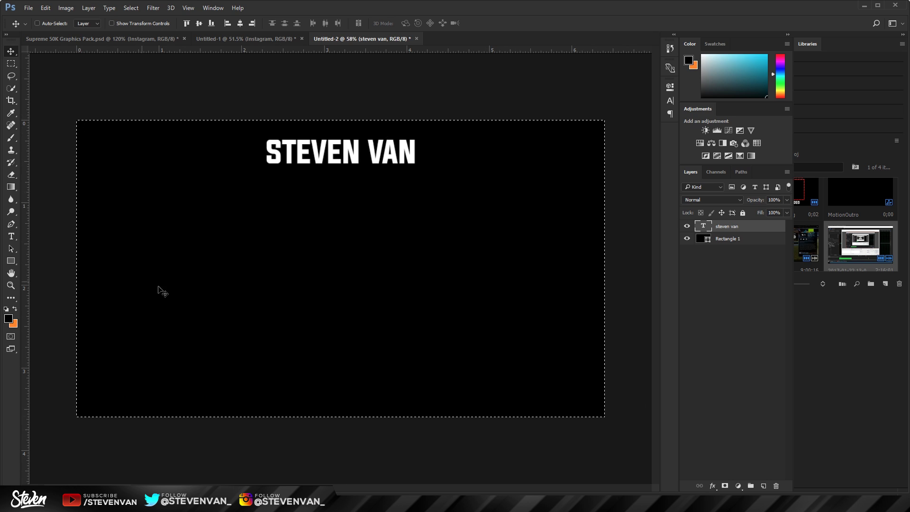
key("ctrl+d")
- Move the name text slightly lower and realign it to the canvas's horizontal centre
left_click_drag(356, 132, 355, 147)
key("ctrl+a")
left_click(240, 24)
key("ctrl+d")
- Add a separate text line reading "THANKS FOR WATCHING!" below the name text
left_click(11, 236)
left_click(207, 246)
type("T ")
type("ANKS FOR WATCHING")
type("!")
key("ctrl+Return")
left_click(11, 52)
- Scale down the "THANKS FOR WATCHING!" text and place it centred directly above the name text
left_click_drag(74, 85, 223, 91)
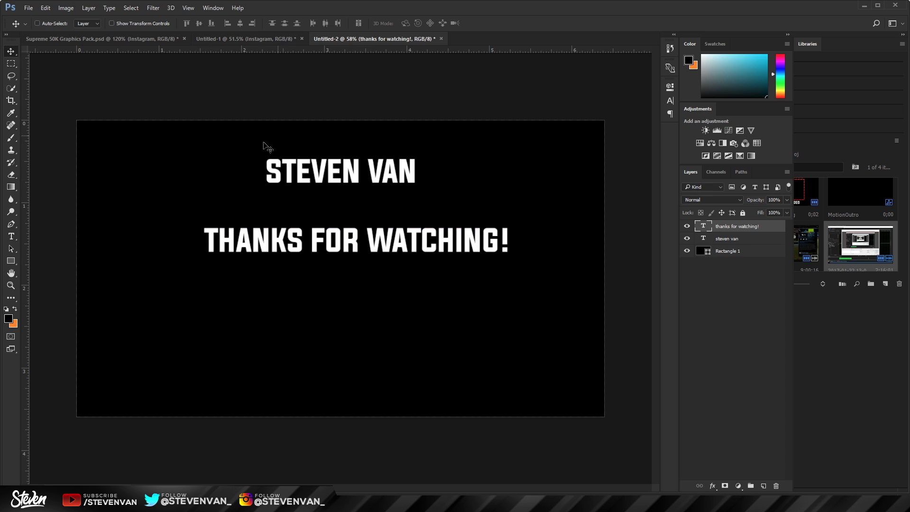
key("ctrl")
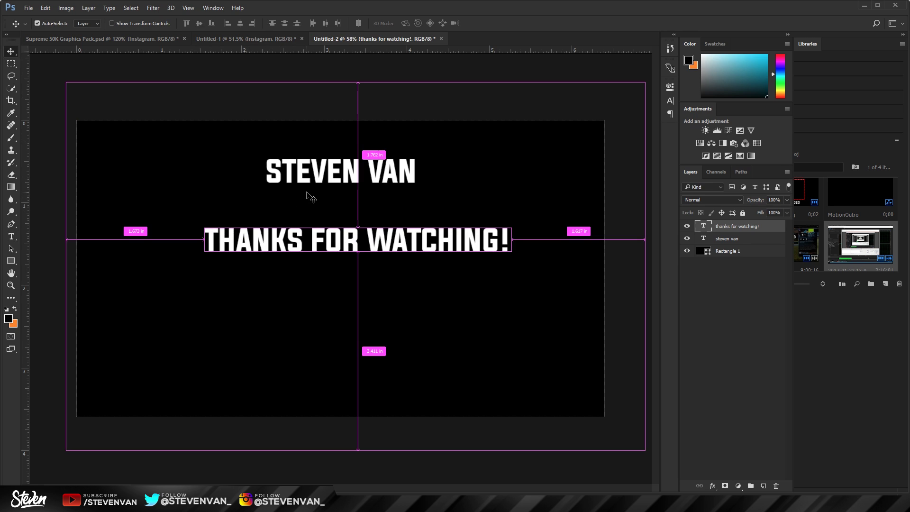
key("ctrl+t")
left_click_drag(512, 262, 396, 152)
key("Return")
- Enlarge the name and "THANKS FOR WATCHING!" text lines together with Free Transform
scroll(345, 102, "down", 2)
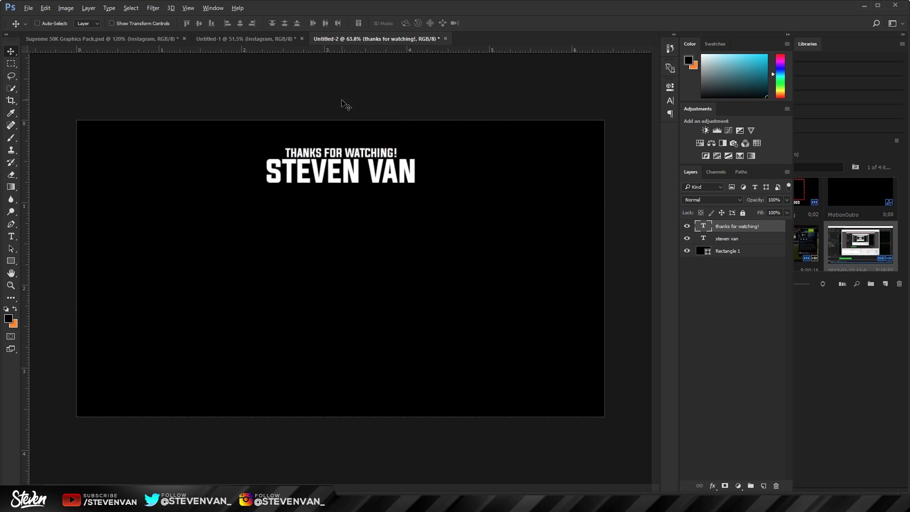
scroll(346, 107, "up", 2)
scroll(345, 108, "down", 2)
scroll(237, 162, "up", 1)
scroll(237, 163, "up", 1)
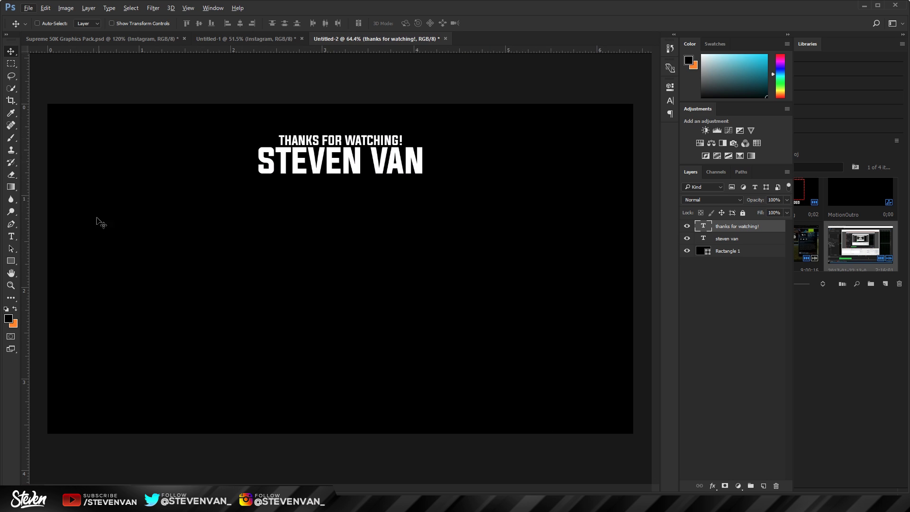
left_click(761, 239, "ctrl")
left_click_drag(421, 172, 497, 203)
key("ctrl+t")
key("Return")
scroll(488, 206, "down", 1)
left_click(695, 277)
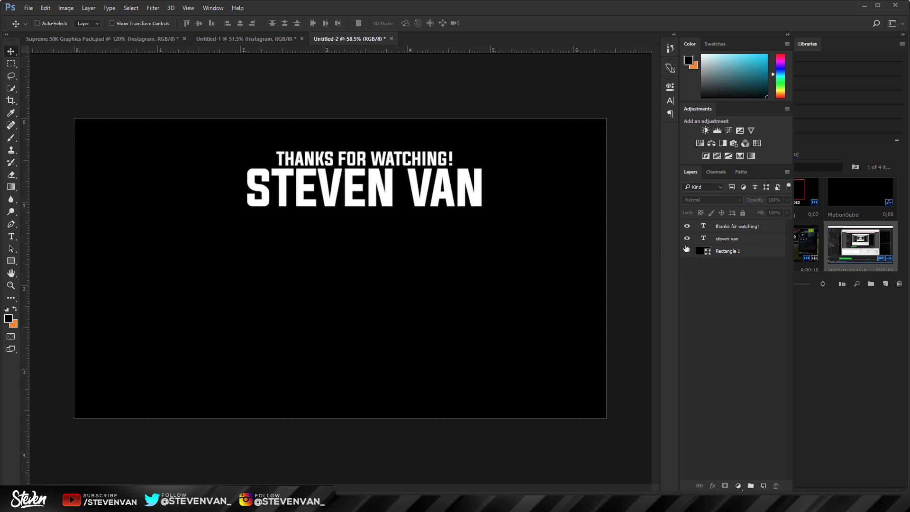
- Try selecting the two text layers together and the full range of layers, clearing each selection
left_click(727, 244)
key("ctrl")
left_click(739, 232, "ctrl")
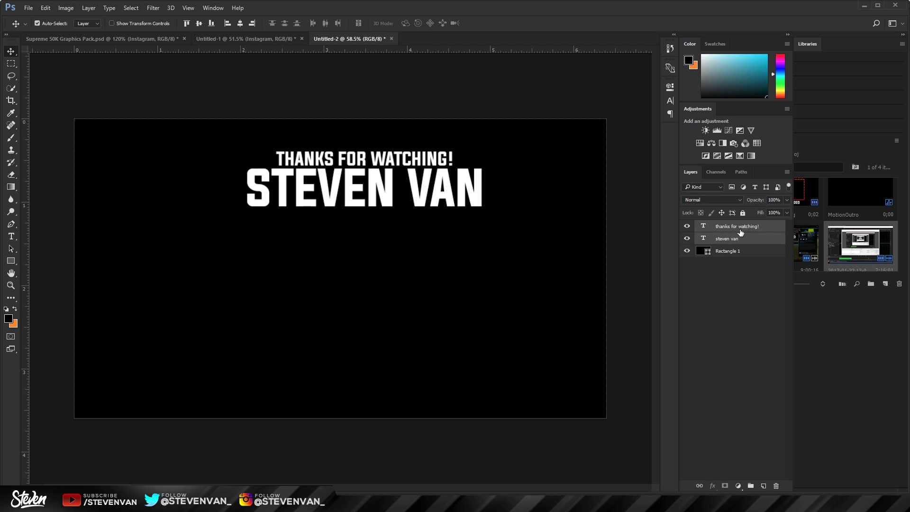
left_click(684, 266)
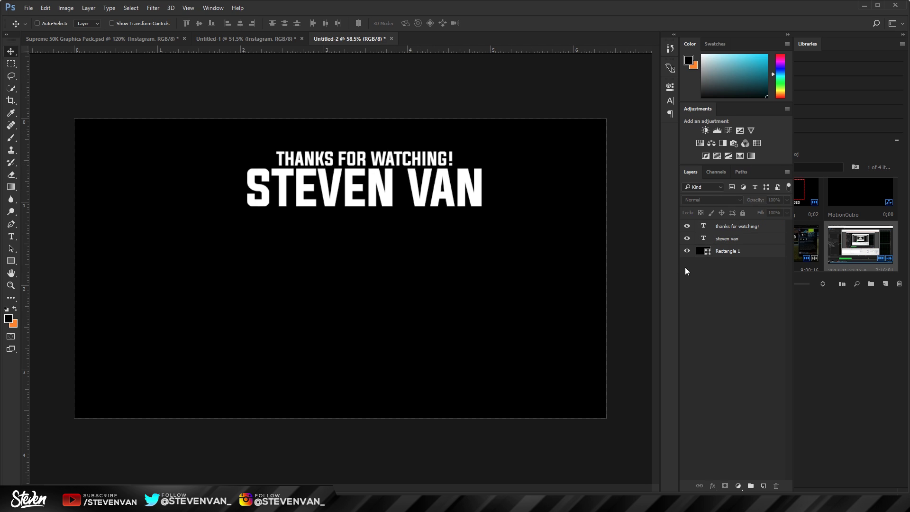
left_click(731, 252)
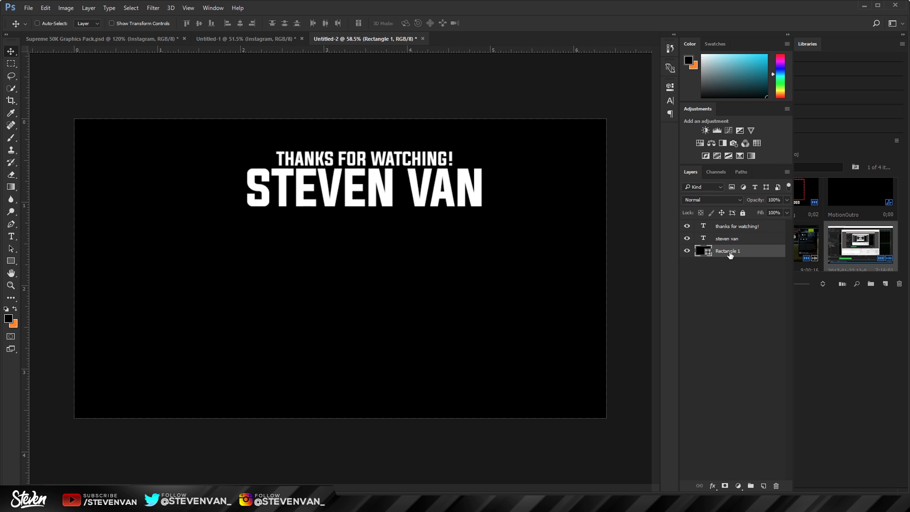
left_click(751, 228, "shift")
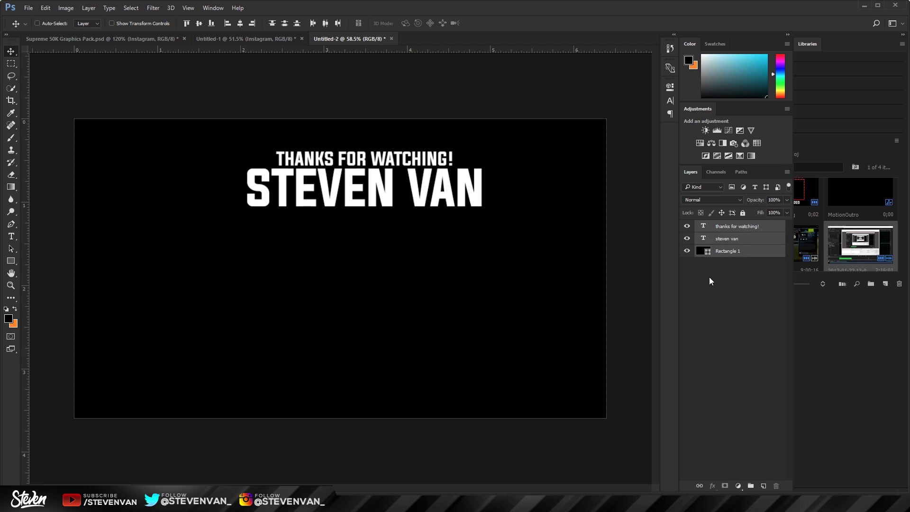
left_click(735, 297)
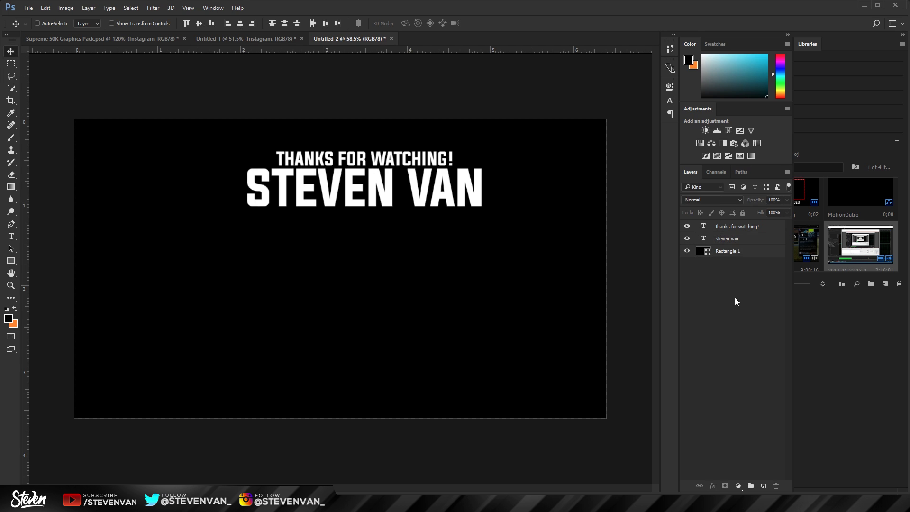
- Select both text layers and align them to the horizontal centre of the canvas
left_click(723, 240)
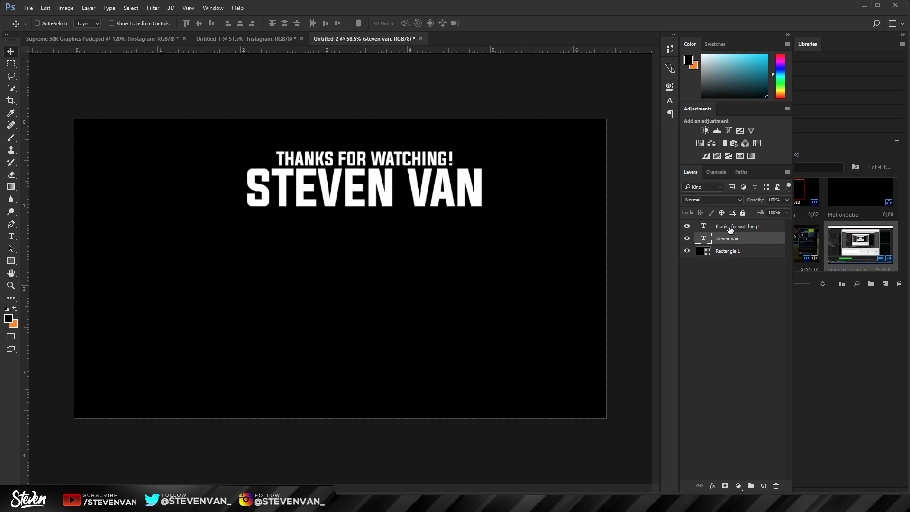
left_click(770, 229, "ctrl")
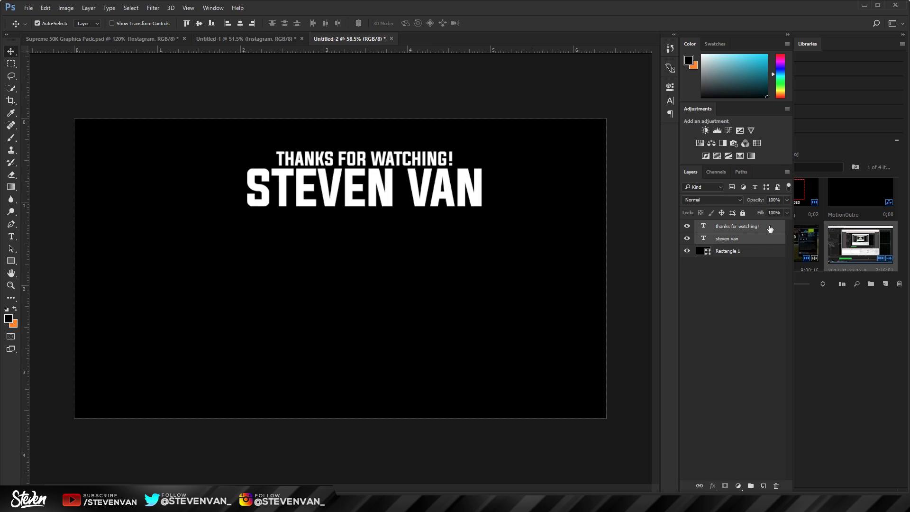
left_click(239, 24)
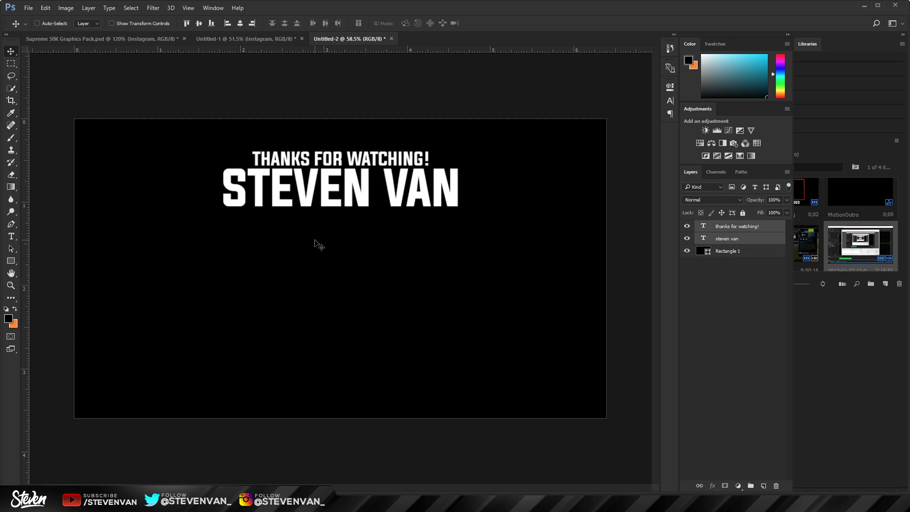
- Set the Rectangle tool's fill to none
scroll(315, 241, "down", 2)
scroll(364, 203, "up", 4)
scroll(255, 176, "down", 1)
left_click(10, 262)
left_click(89, 24)
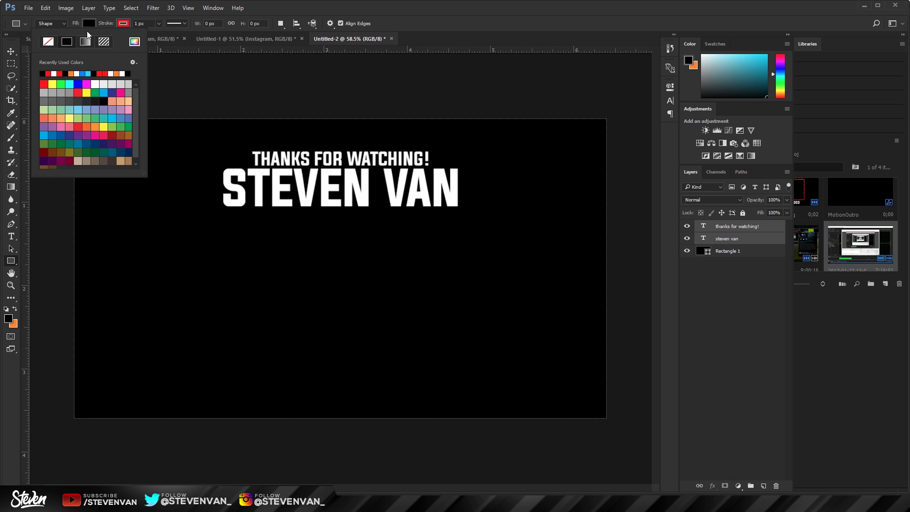
left_click(49, 42)
left_click_drag(223, 215, 521, 412)
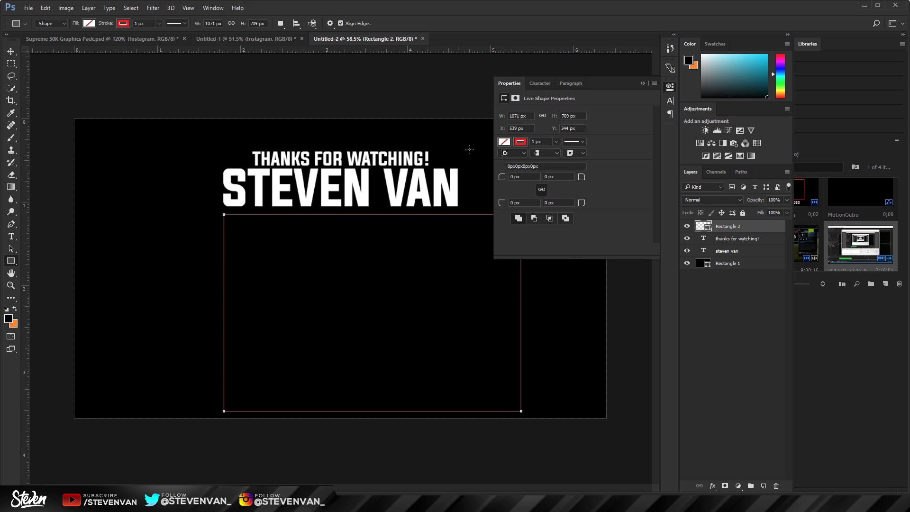
left_click(648, 84)
key("ctrl+z")
- Create an unfilled, red-stroked rectangle with exact dimensions of 1920 × 1080 px
left_click(246, 203)
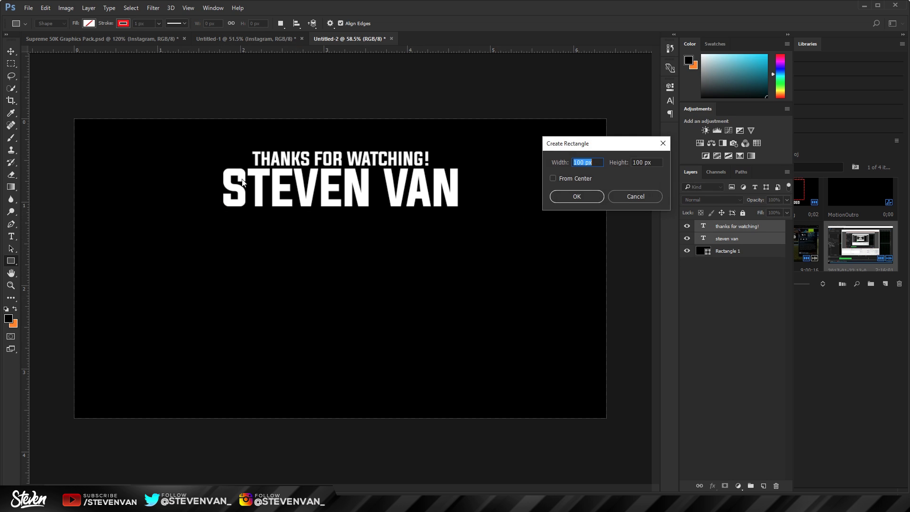
type("1920")
key("Tab")
type("1080")
key("Return")
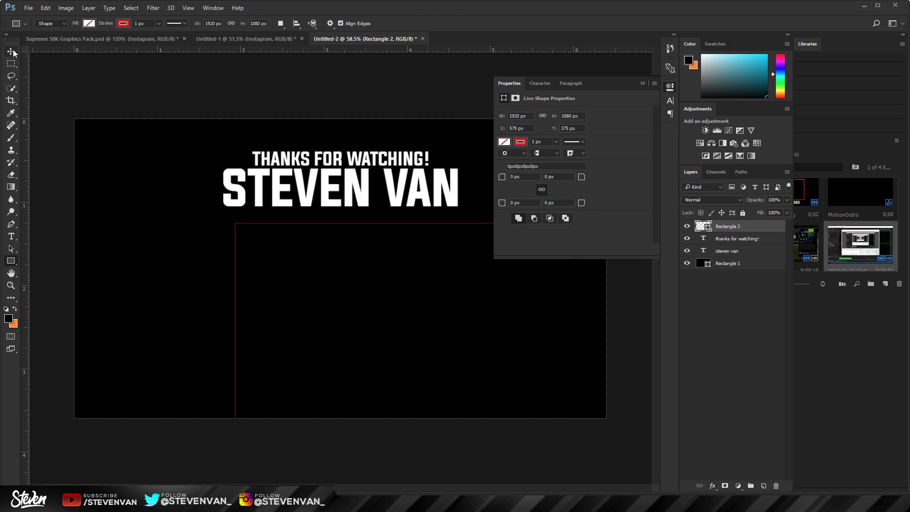
- Scale the outlined rectangle proportionally to about 849 × 477 px and place it centred directly beneath the name text
key("ctrl+t")
left_click_drag(236, 223, 285, 258)
left_click_drag(230, 343, 227, 347)
key("Return")
left_click_drag(387, 343, 391, 342)
- Switch to the Aspect Ratio Calculator in Chrome and calculate the 16:9 height for a new width of 500
key("alt+Tab")
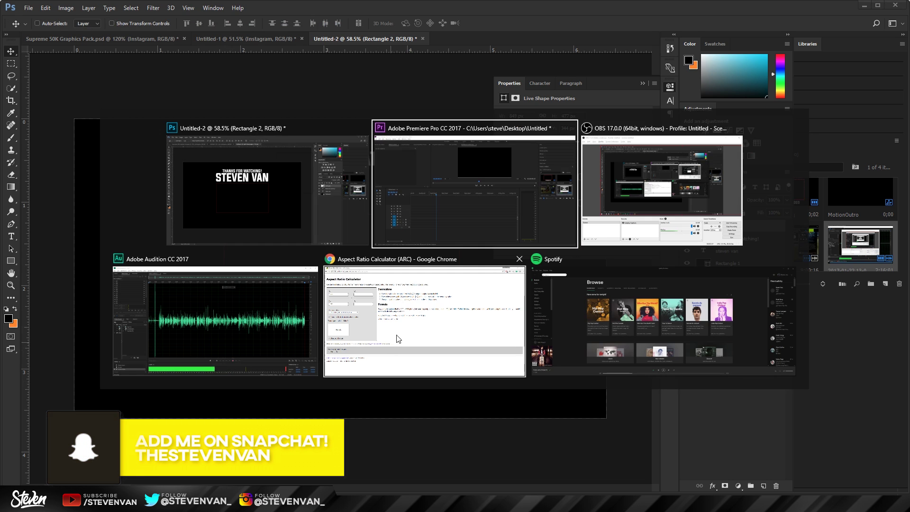
left_click(398, 338)
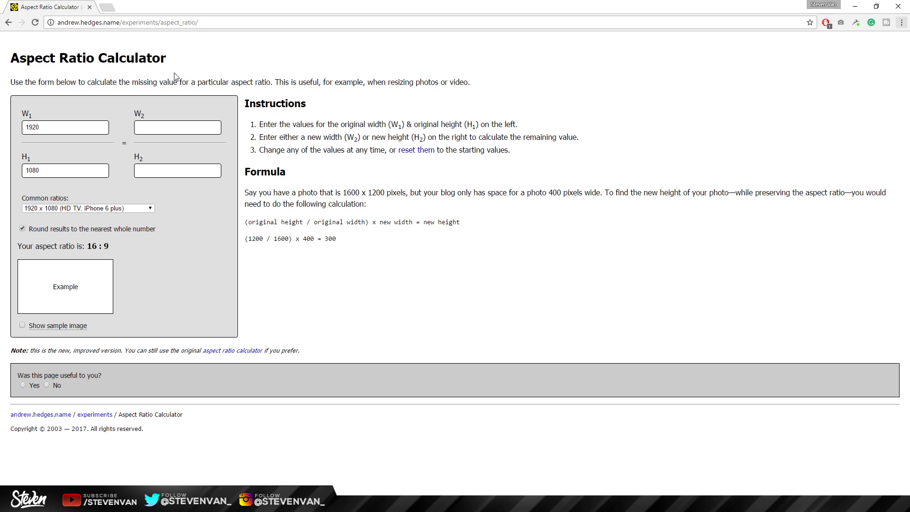
left_click(171, 127)
type("500")
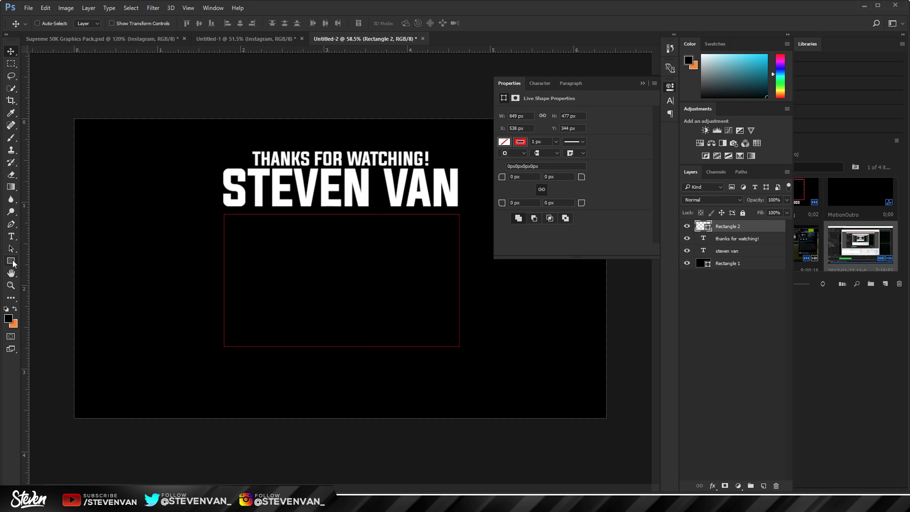
- Switch back to Photoshop and thicken the red stroke of the video frame rectangle
left_click(11, 260)
left_click(160, 23)
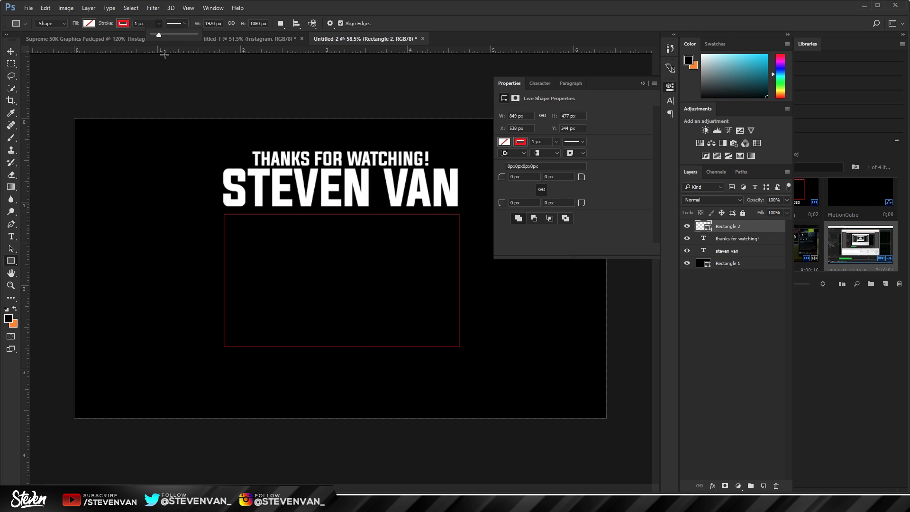
left_click_drag(160, 35, 161, 35)
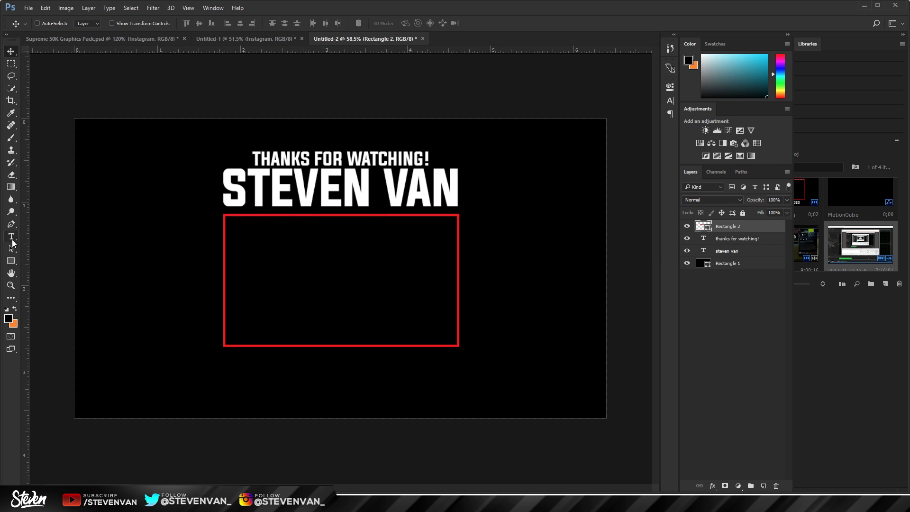